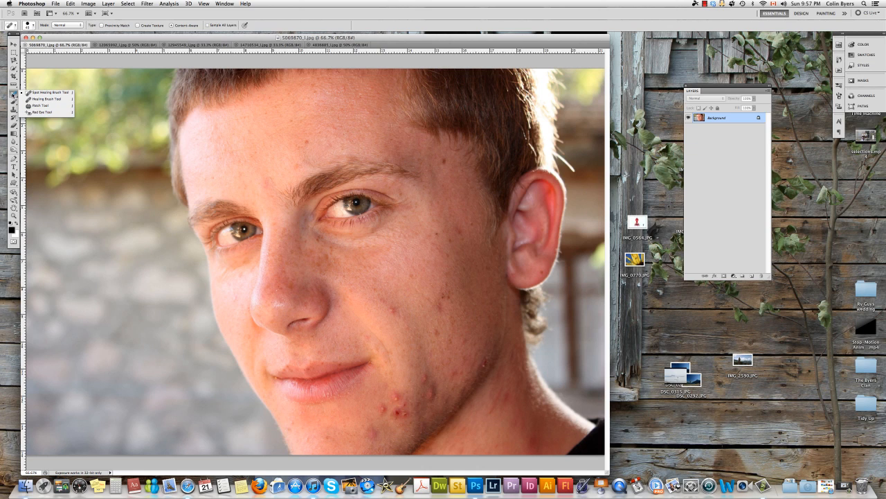
# Step: Remove the blemish on the young man's cheek and the one between his eyebrows with the Spot Healing Brush
pyautogui.click(13, 95)
pyautogui.click(13, 109)
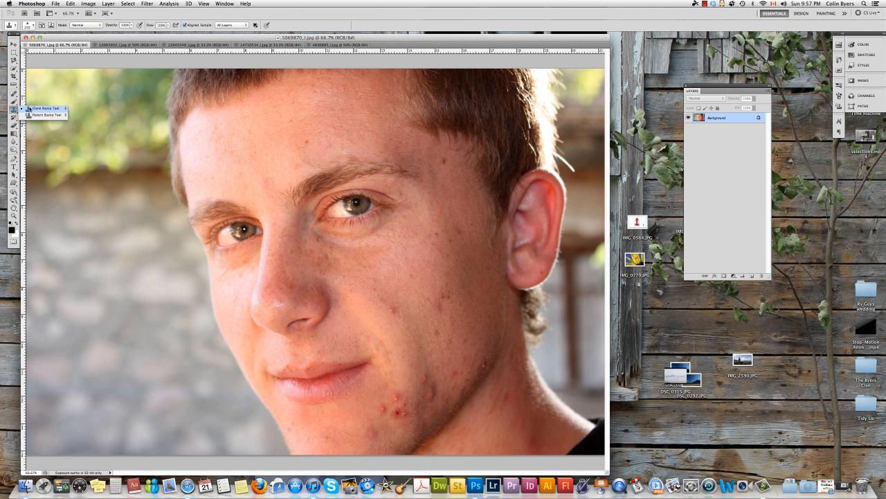
pyautogui.click(13, 94)
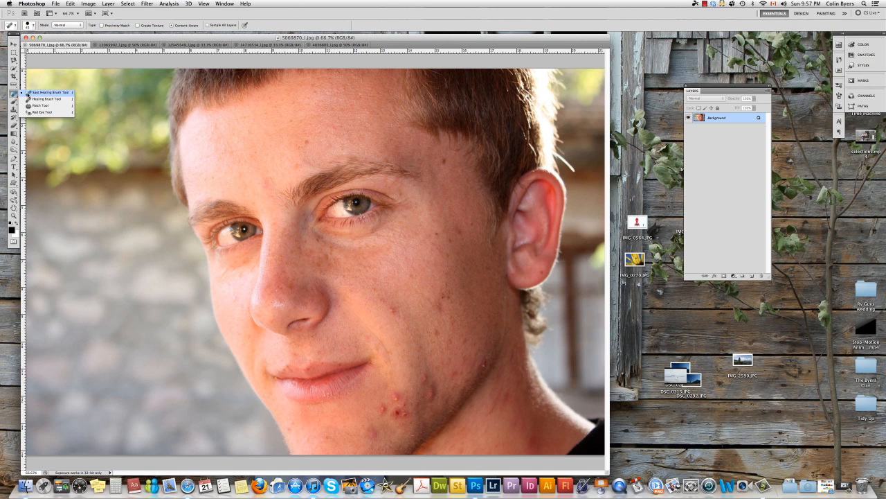
pyautogui.click(27, 93)
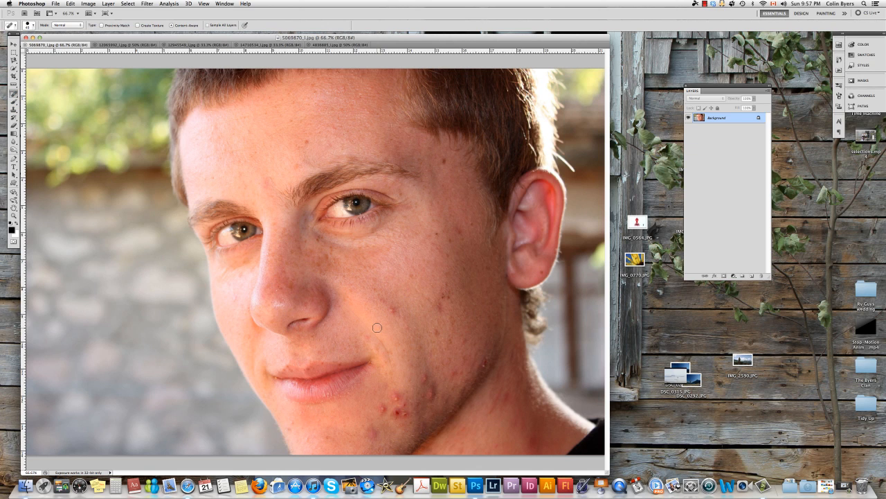
pyautogui.click(393, 311)
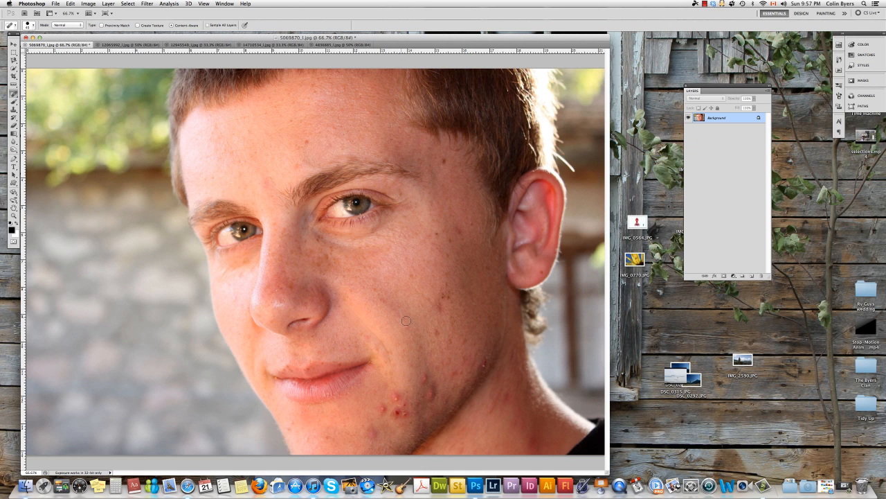
pyautogui.click(265, 186)
# Step: Switch to the Healing Brush and adjust its brush size to suit the blemishes around the jaw
pyautogui.click(13, 97)
pyautogui.click(40, 100)
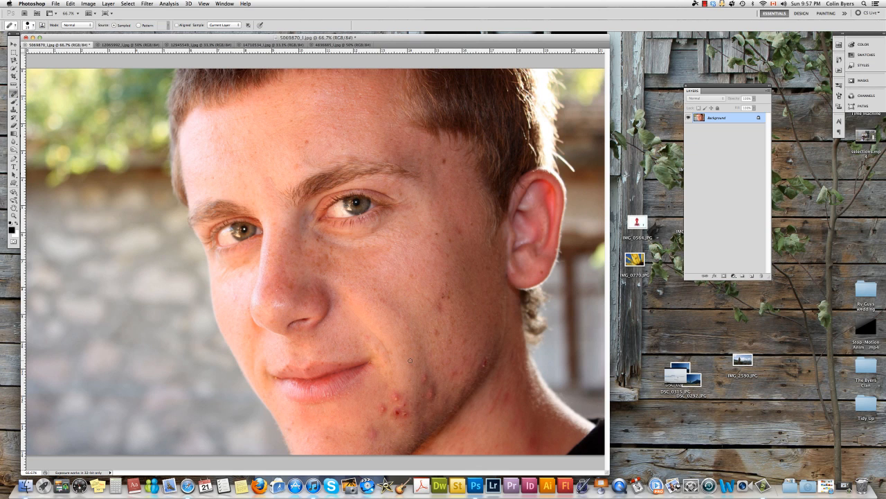
pyautogui.press(']')
pyautogui.press(']')
pyautogui.press(']')
pyautogui.press(']')
pyautogui.press('[')
pyautogui.press('[')
pyautogui.press(']')
pyautogui.press(']')
pyautogui.press(']')
pyautogui.press('[')
pyautogui.press('capslock')
pyautogui.press('capslock')
# Step: Replace the red blemishes below the mouth corner with clean skin using the Patch tool, clearing each selection
pyautogui.moveTo(14, 93); pyautogui.dragTo(43, 101)
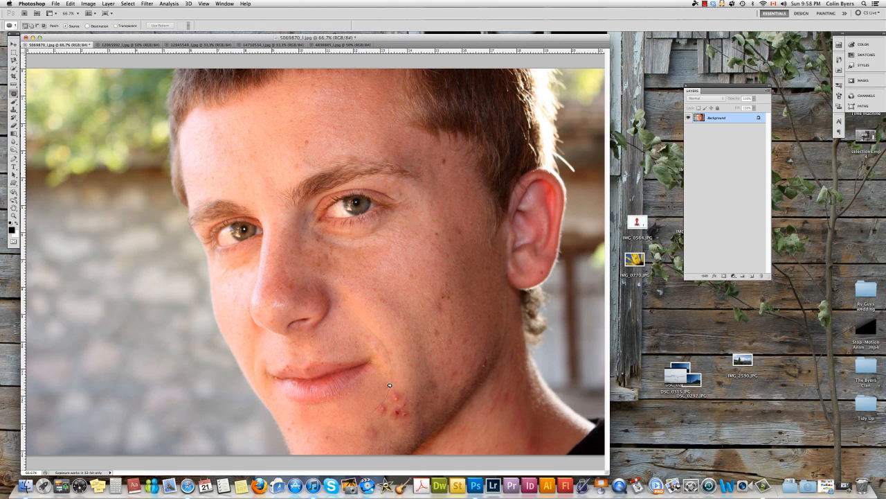
pyautogui.moveTo(354, 407); pyautogui.dragTo(390, 412)
pyautogui.press('super+d')
pyautogui.moveTo(393, 387)
pyautogui.mouseDown()
pyautogui.moveTo(388, 415)
pyautogui.moveTo(365, 409)
pyautogui.moveTo(371, 384)
pyautogui.mouseUp()
pyautogui.press('super+d')
# Step: Touch up the skin just above the red chin blemish with the Spot Healing Brush
pyautogui.moveTo(13, 94); pyautogui.dragTo(41, 95)
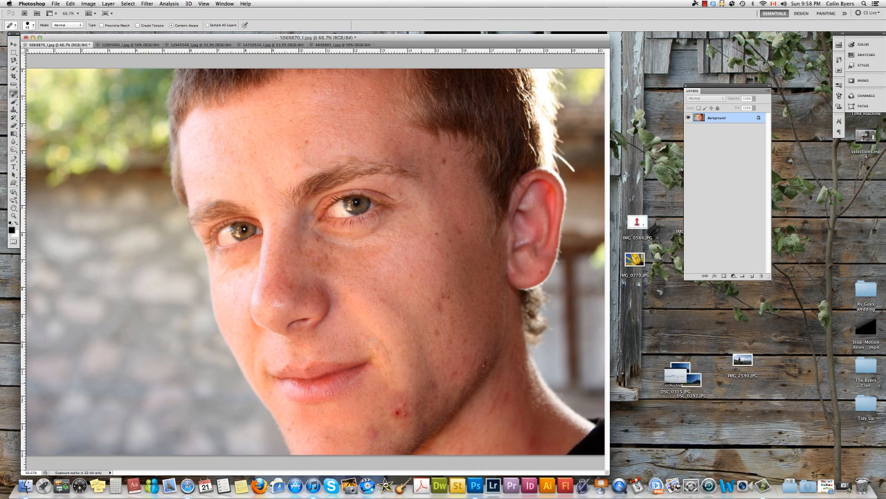
pyautogui.moveTo(391, 388)
pyautogui.mouseDown()
pyautogui.moveTo(413, 393)
pyautogui.moveTo(397, 392)
pyautogui.mouseUp()
pyautogui.click(399, 387)
# Step: Try to cover the red chin blemish using a smaller Clone Stamp with nearby skin as source, and undo the cloning
pyautogui.click(13, 109)
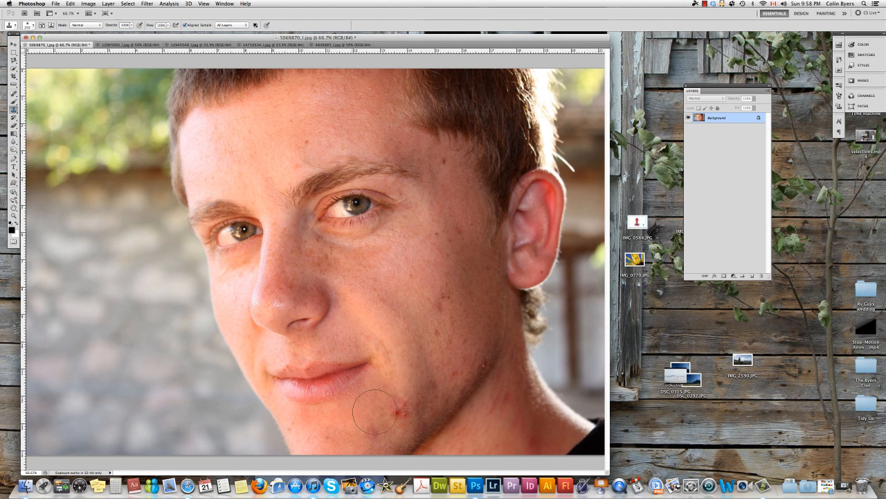
pyautogui.press('[')
pyautogui.press('[')
pyautogui.press('[')
pyautogui.press('[')
pyautogui.press('[')
pyautogui.press('[')
pyautogui.press('[')
pyautogui.press('[')
pyautogui.press('[')
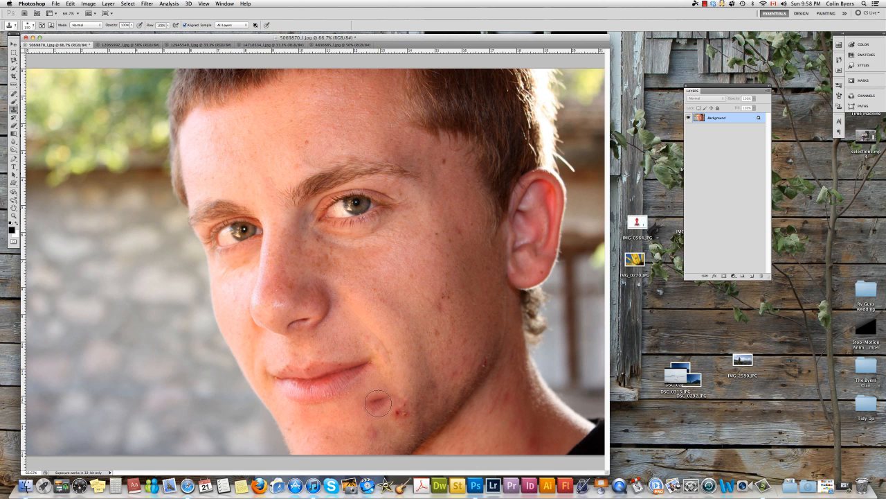
pyautogui.keyDown('alt'); pyautogui.click(378, 398); pyautogui.keyUp('alt')
pyautogui.click(396, 413)
pyautogui.click(401, 412)
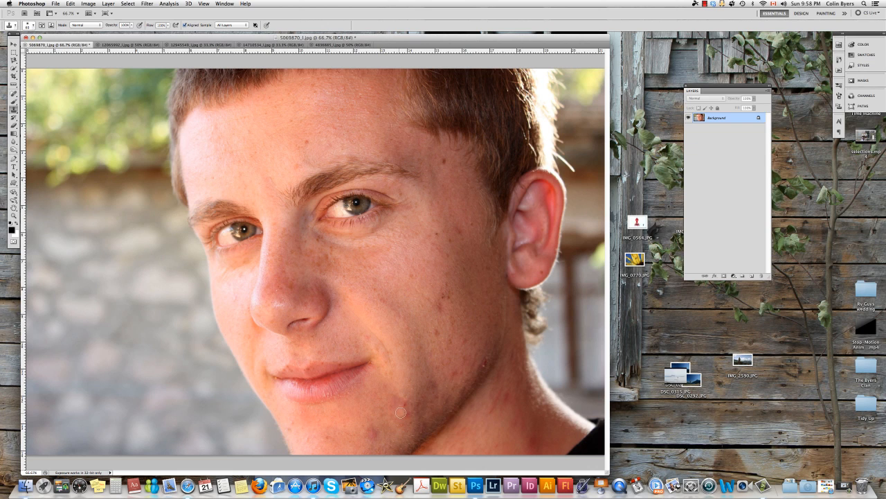
pyautogui.click(405, 408)
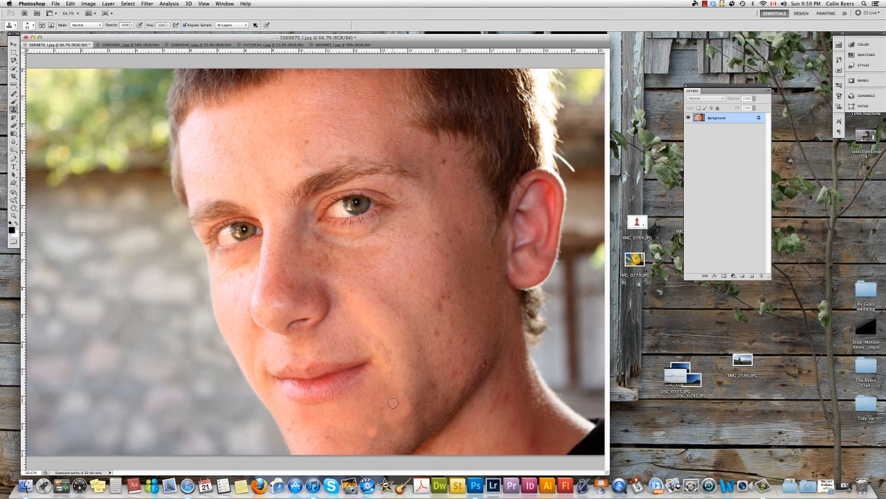
pyautogui.press('super+z')
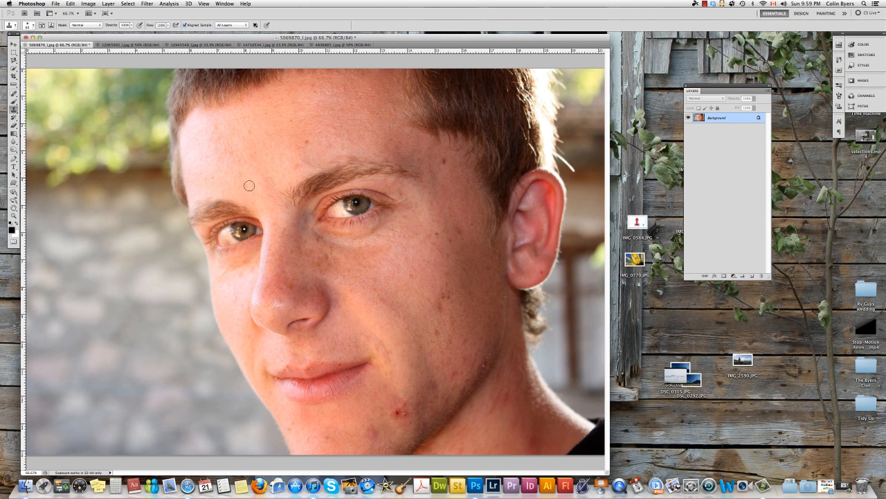
# Step: Look through the other open portraits and show the woman's face in 14710534_l.jpg at 100%
pyautogui.click(121, 45)
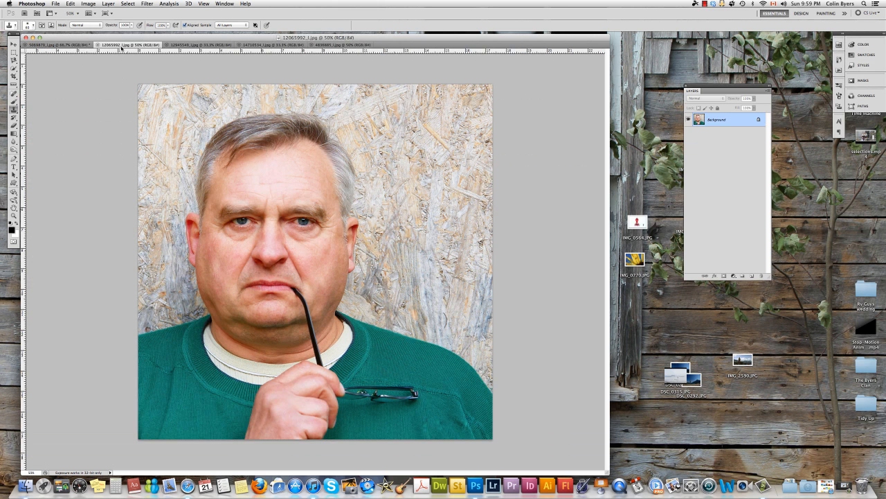
pyautogui.click(180, 45)
pyautogui.click(301, 45)
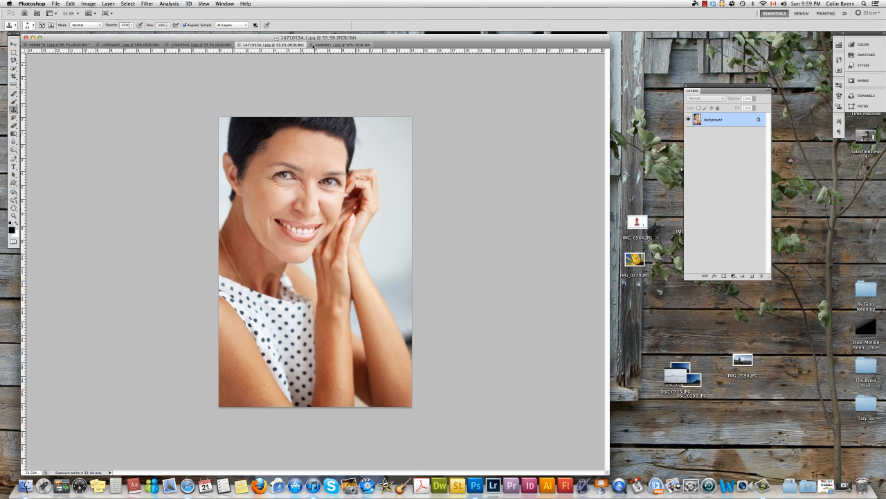
pyautogui.click(339, 45)
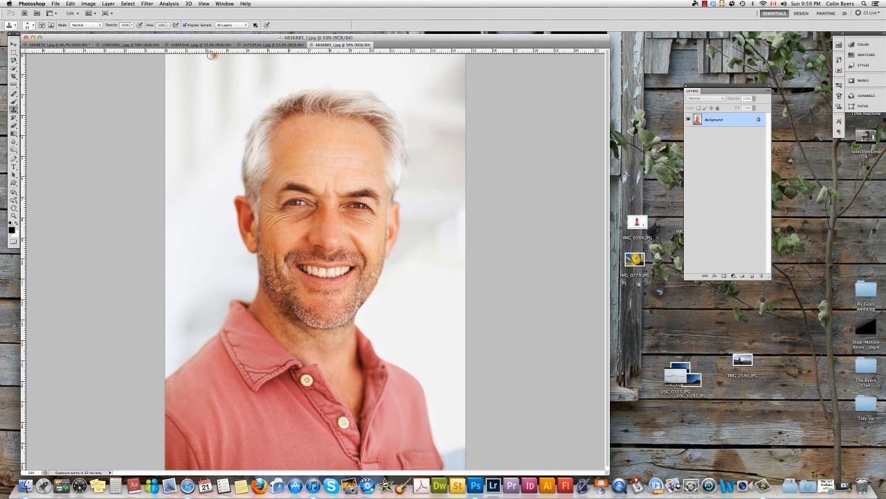
pyautogui.click(260, 45)
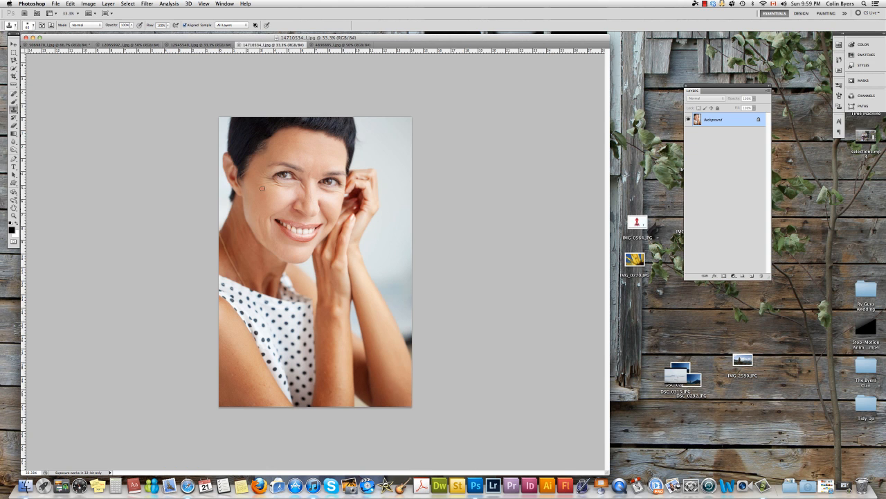
pyautogui.press('super+1')
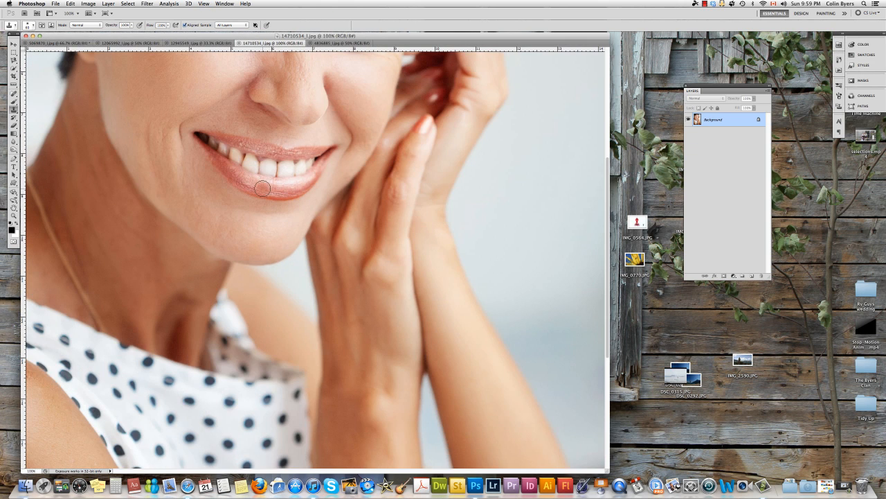
pyautogui.scroll(5, 262, 189)
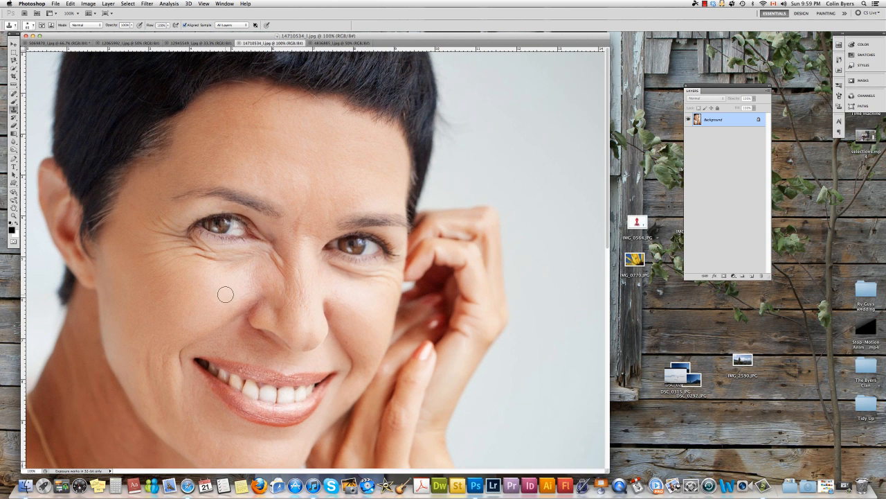
# Step: Paint away the wrinkles beside and beneath the eye on the photo's left side with the Spot Healing Brush
pyautogui.click(14, 94)
pyautogui.moveTo(197, 250)
pyautogui.mouseDown()
pyautogui.moveTo(160, 271)
pyautogui.moveTo(182, 271)
pyautogui.moveTo(176, 277)
pyautogui.moveTo(166, 261)
pyautogui.moveTo(146, 264)
pyautogui.moveTo(151, 246)
pyautogui.mouseUp()
pyautogui.click(174, 257)
pyautogui.click(166, 244)
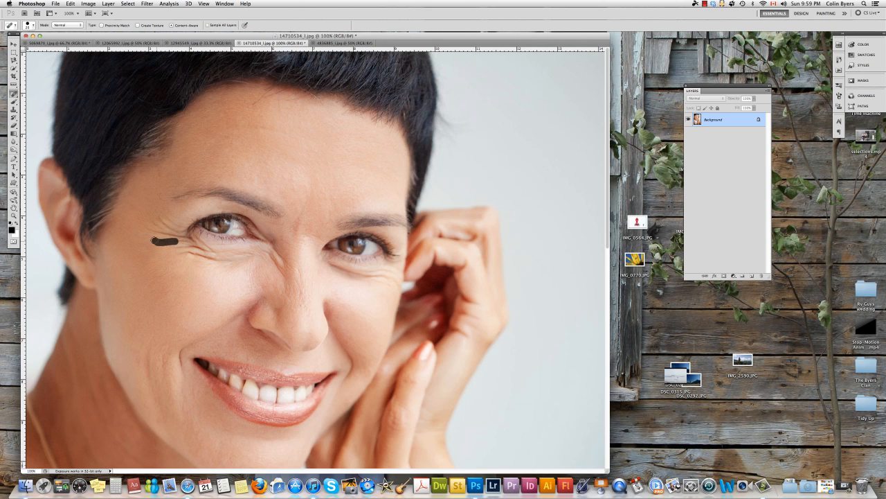
pyautogui.moveTo(154, 240)
pyautogui.mouseDown()
pyautogui.moveTo(129, 233)
pyautogui.moveTo(148, 239)
pyautogui.moveTo(132, 232)
pyautogui.moveTo(157, 228)
pyautogui.moveTo(157, 217)
pyautogui.moveTo(172, 221)
pyautogui.moveTo(147, 227)
pyautogui.mouseUp()
pyautogui.moveTo(189, 238)
pyautogui.mouseDown()
pyautogui.moveTo(171, 229)
pyautogui.moveTo(196, 250)
pyautogui.moveTo(181, 247)
pyautogui.moveTo(208, 245)
pyautogui.moveTo(192, 248)
pyautogui.moveTo(214, 259)
pyautogui.moveTo(170, 247)
pyautogui.mouseUp()
pyautogui.moveTo(236, 260)
pyautogui.mouseDown()
pyautogui.moveTo(207, 258)
pyautogui.moveTo(256, 251)
pyautogui.moveTo(178, 247)
pyautogui.mouseUp()
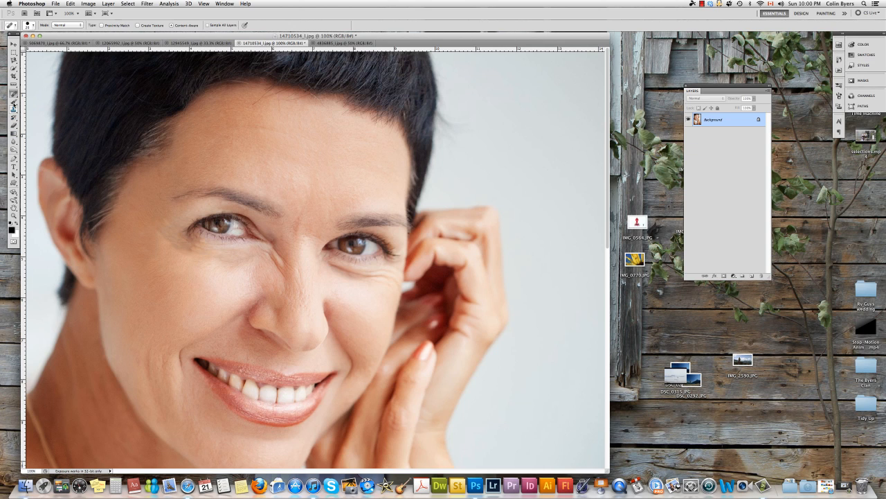
# Step: Smooth the skin around the outer corner of the same eye with the Patch tool and clear the selection
pyautogui.moveTo(14, 94); pyautogui.dragTo(34, 106)
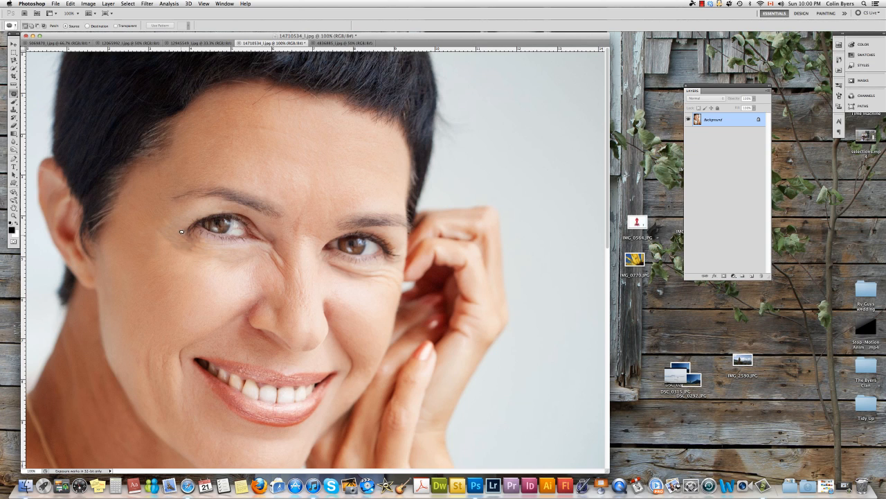
pyautogui.moveTo(181, 231)
pyautogui.mouseDown()
pyautogui.moveTo(237, 249)
pyautogui.moveTo(220, 260)
pyautogui.moveTo(181, 250)
pyautogui.moveTo(157, 228)
pyautogui.moveTo(184, 236)
pyautogui.mouseUp()
pyautogui.click(178, 255)
pyautogui.moveTo(201, 208); pyautogui.dragTo(181, 210)
pyautogui.moveTo(164, 243); pyautogui.dragTo(153, 248)
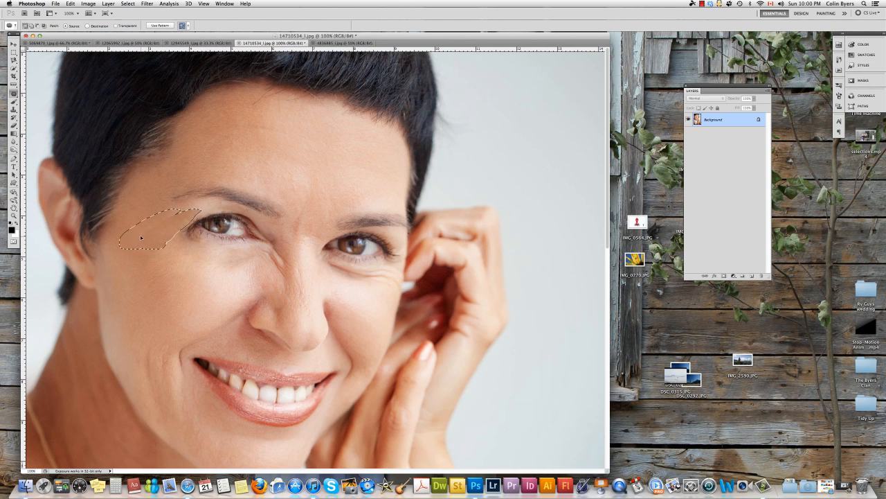
pyautogui.click(165, 252)
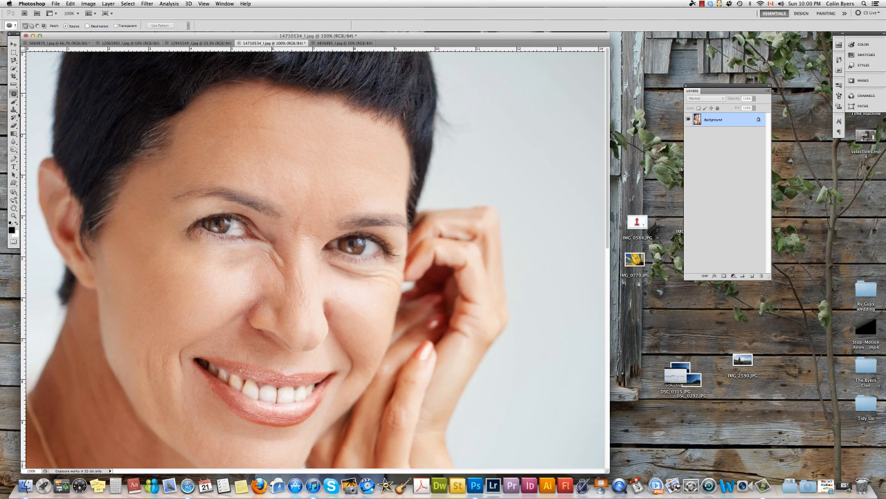
# Step: Smooth the crease between the inner eye corner and the nose with the Spot Healing Brush and the Patch tool
pyautogui.moveTo(13, 94); pyautogui.dragTo(27, 93)
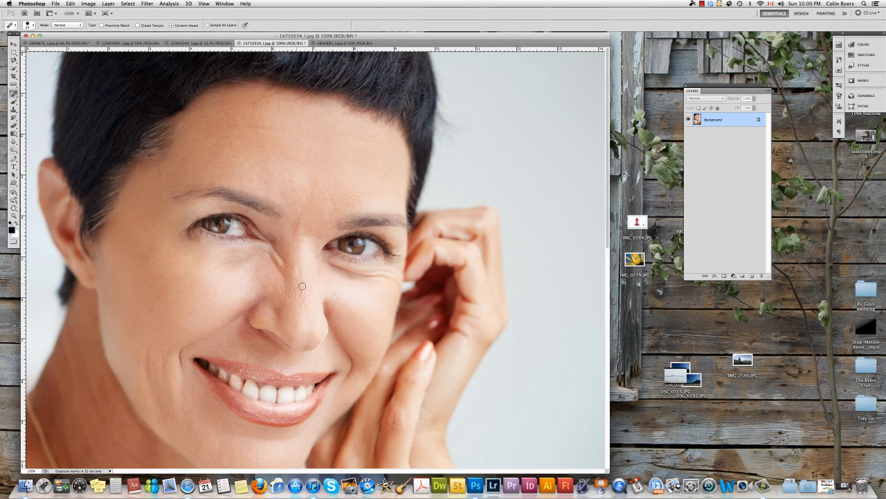
pyautogui.moveTo(264, 252)
pyautogui.mouseDown()
pyautogui.moveTo(285, 278)
pyautogui.moveTo(290, 264)
pyautogui.moveTo(273, 248)
pyautogui.moveTo(282, 272)
pyautogui.mouseUp()
pyautogui.click(14, 93)
pyautogui.click(54, 114)
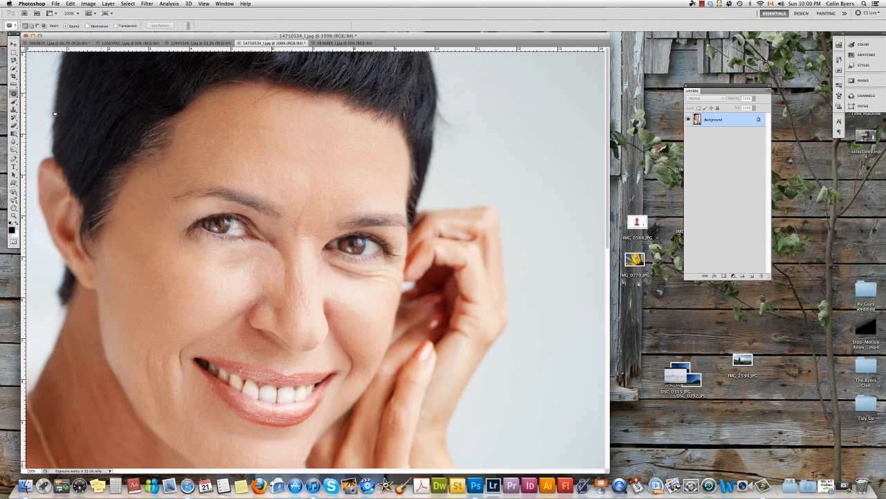
pyautogui.moveTo(269, 244)
pyautogui.mouseDown()
pyautogui.moveTo(290, 264)
pyautogui.moveTo(283, 293)
pyautogui.moveTo(259, 271)
pyautogui.moveTo(265, 247)
pyautogui.moveTo(291, 268)
pyautogui.mouseUp()
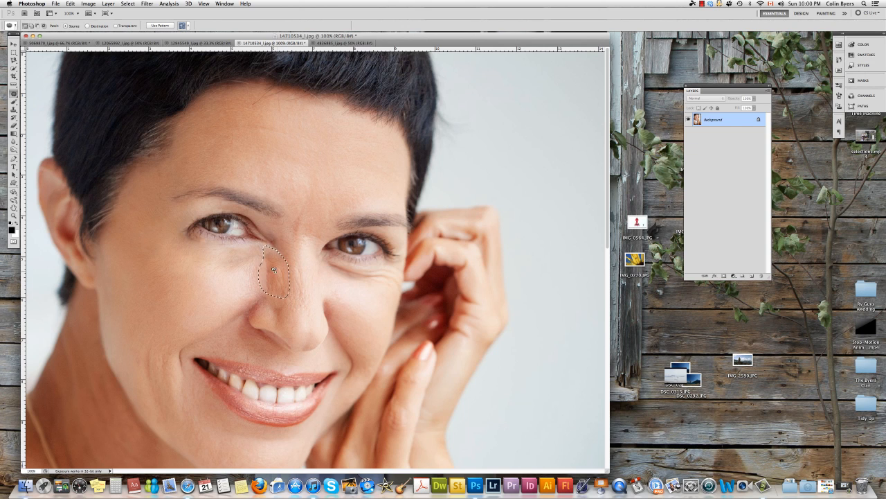
pyautogui.press('super+d')
pyautogui.moveTo(262, 265)
pyautogui.mouseDown()
pyautogui.moveTo(286, 297)
pyautogui.moveTo(262, 267)
pyautogui.mouseUp()
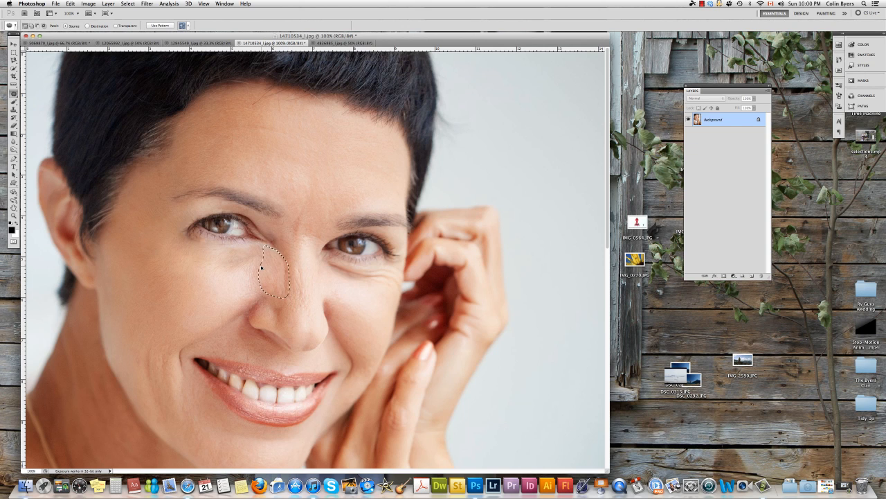
pyautogui.press('super+d')
# Step: Touch up the patched skin along the side of the nose bridge with the Spot Healing Brush
pyautogui.click(14, 94)
pyautogui.click(28, 94)
pyautogui.moveTo(281, 254)
pyautogui.mouseDown()
pyautogui.moveTo(282, 289)
pyautogui.moveTo(275, 247)
pyautogui.mouseUp()
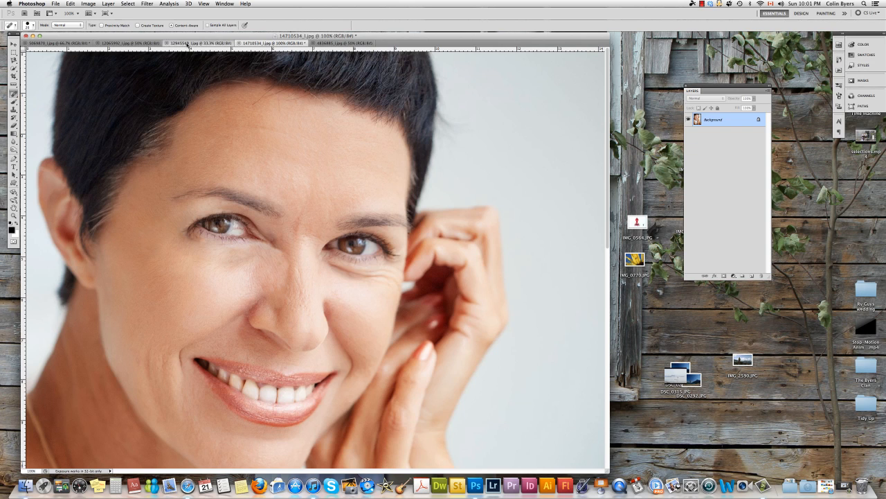
# Step: Switch to the photo 12945549_l.jpg
pyautogui.click(188, 43)
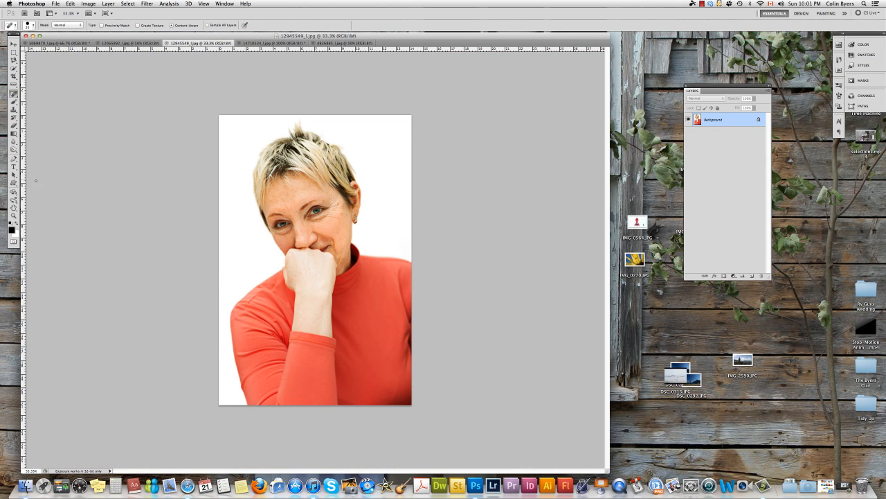
# Step: Try lightening the skin beneath the woman's eye with the Dodge tool, and step back through the strokes
pyautogui.moveTo(13, 150); pyautogui.dragTo(33, 151)
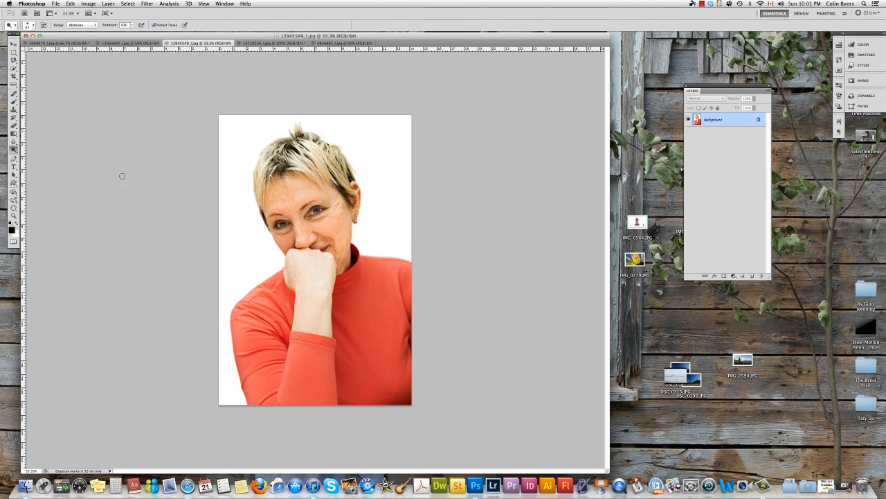
pyautogui.moveTo(327, 218); pyautogui.dragTo(315, 220)
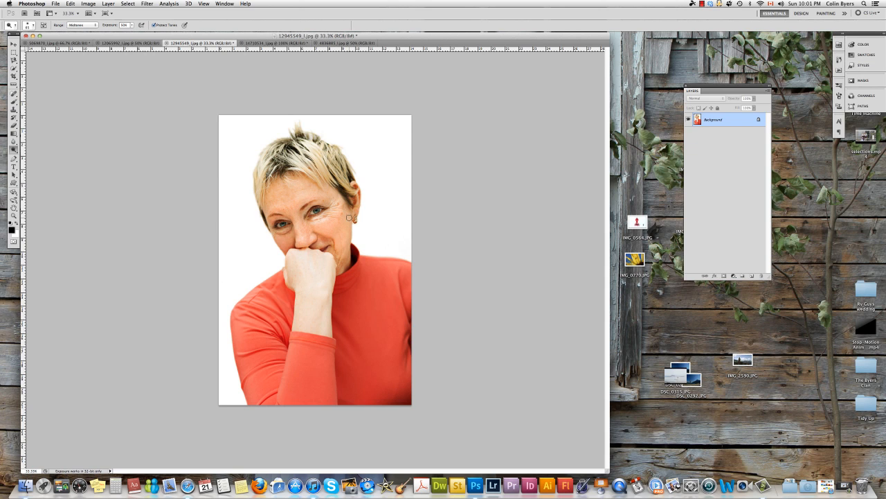
pyautogui.press('super+alt+z')
pyautogui.press('super+alt+z')
# Step: Patch the skin beneath the eye on the photo's left side with the Patch tool and clear the selection
pyautogui.click(14, 94)
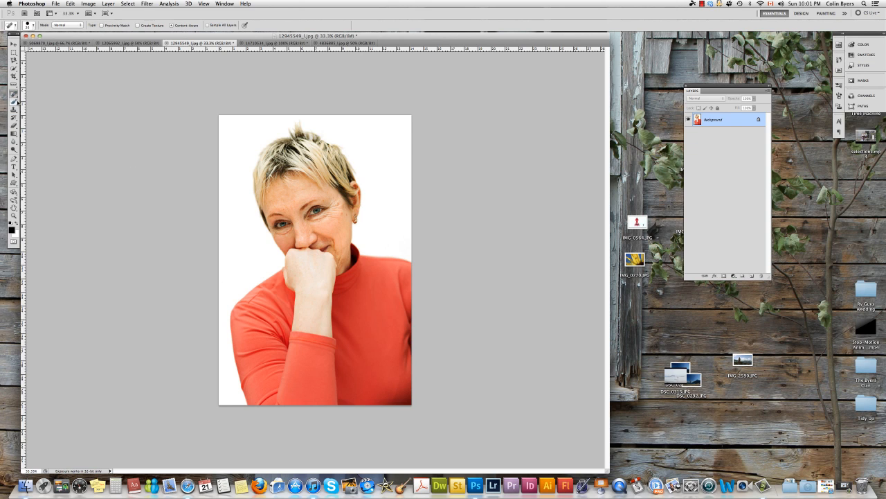
pyautogui.moveTo(15, 94); pyautogui.dragTo(37, 103)
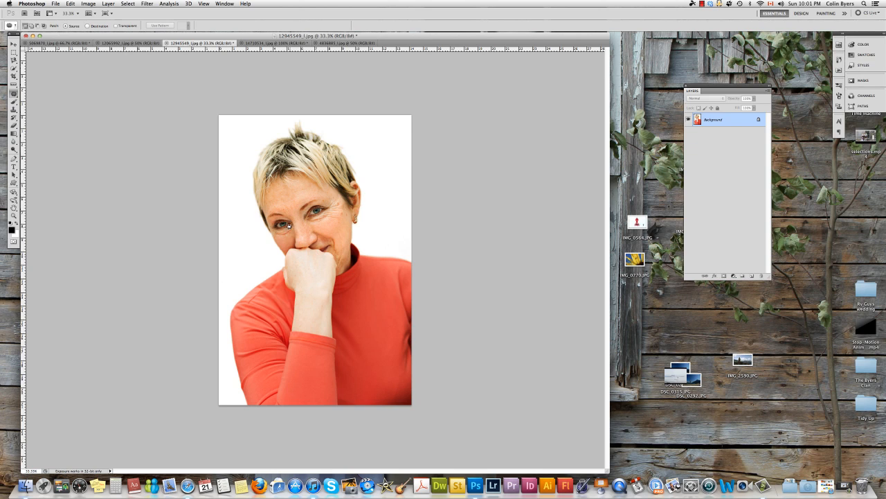
pyautogui.moveTo(288, 225)
pyautogui.mouseDown()
pyautogui.moveTo(273, 234)
pyautogui.moveTo(288, 225)
pyautogui.mouseUp()
pyautogui.press('super+d')
pyautogui.click(702, 3)
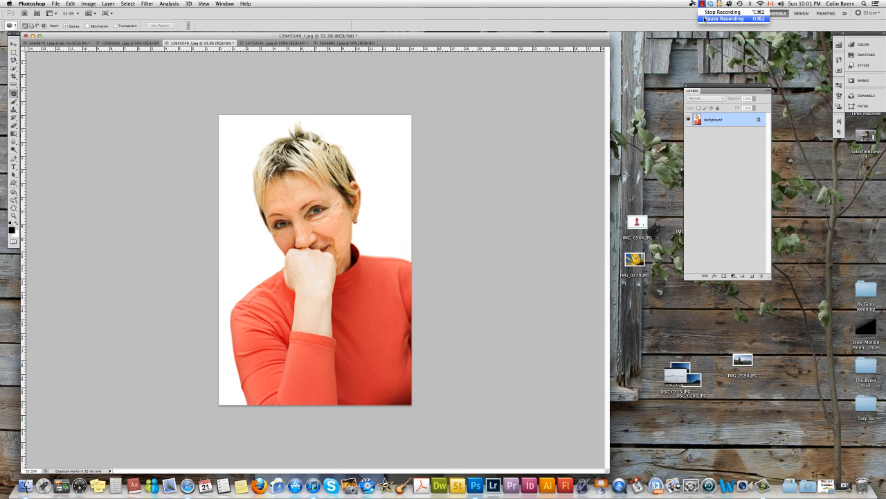